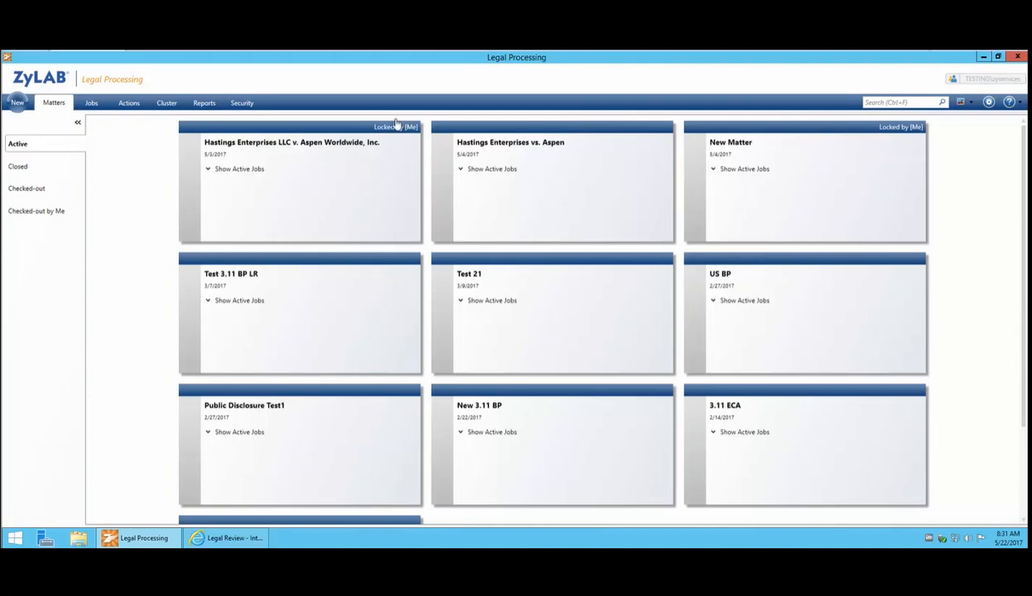
Create a new matter using the editor, named "ABC v. 123 Co." with the description "Demo Test Matter".
click(16, 107)
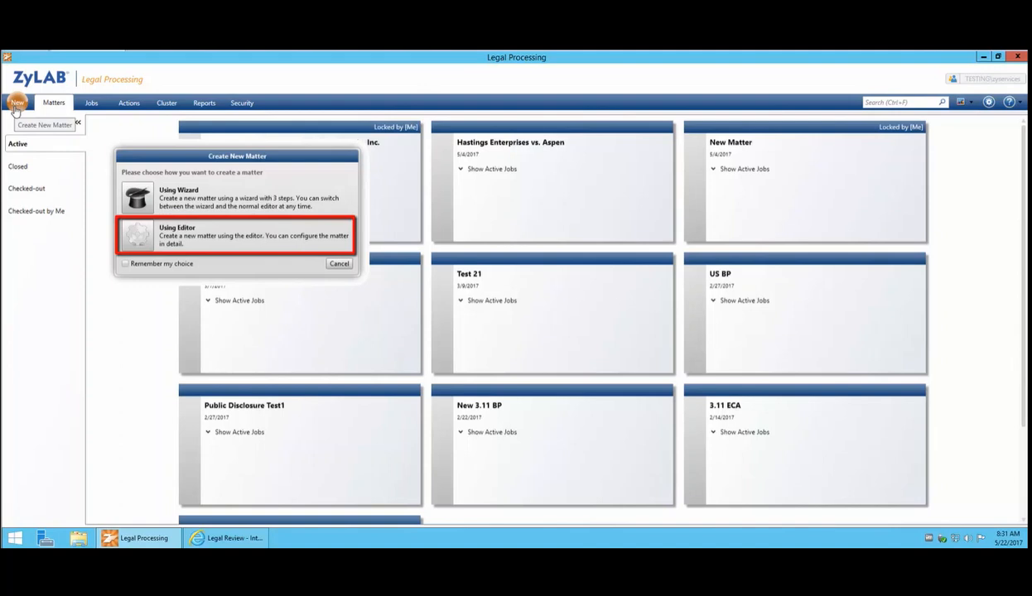
click(16, 106)
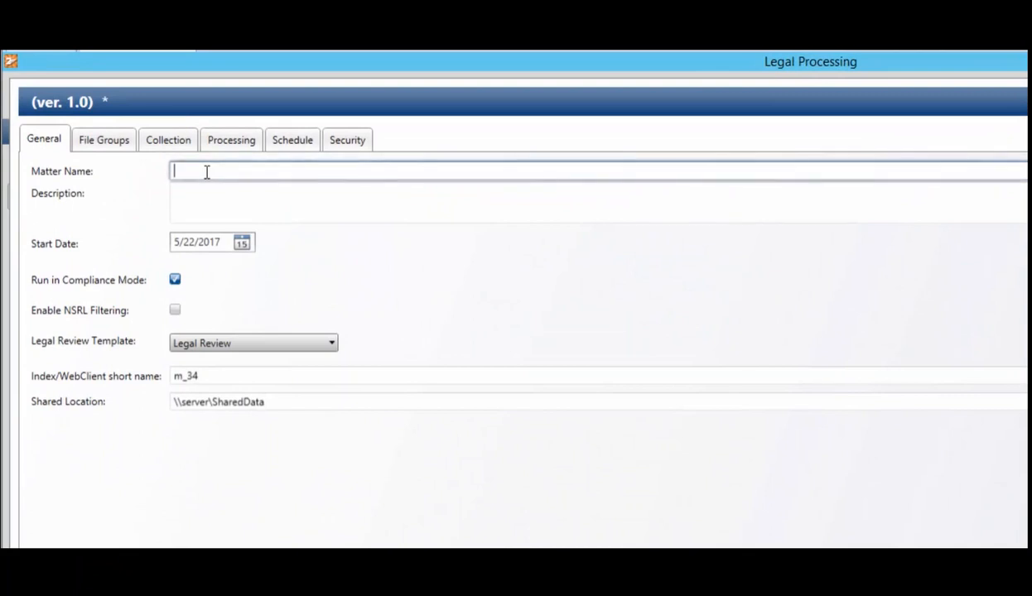
text(ABC v. 123 Co.)
key(Tab)
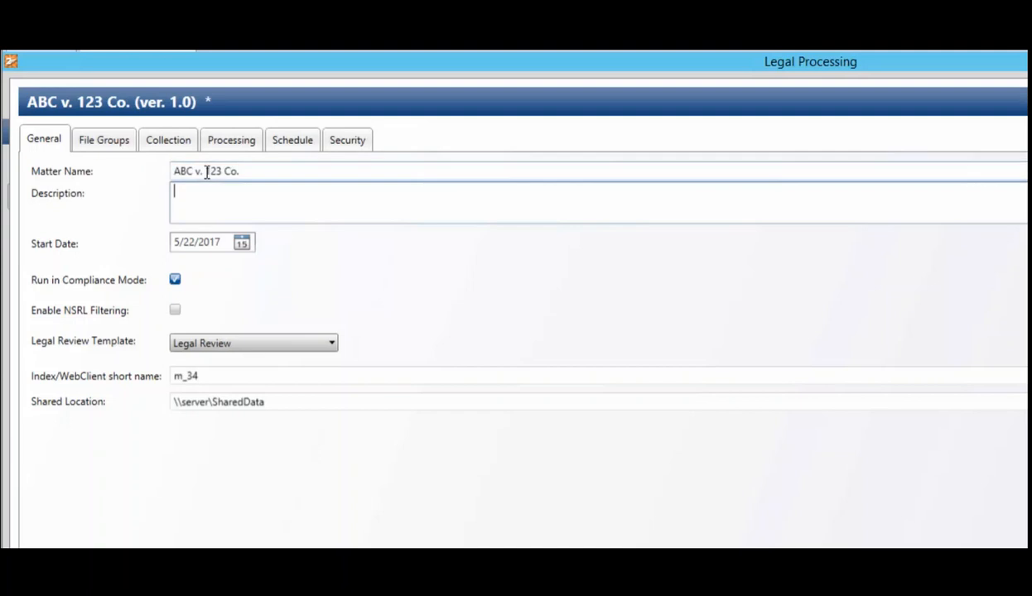
text(Demo Test Matter)
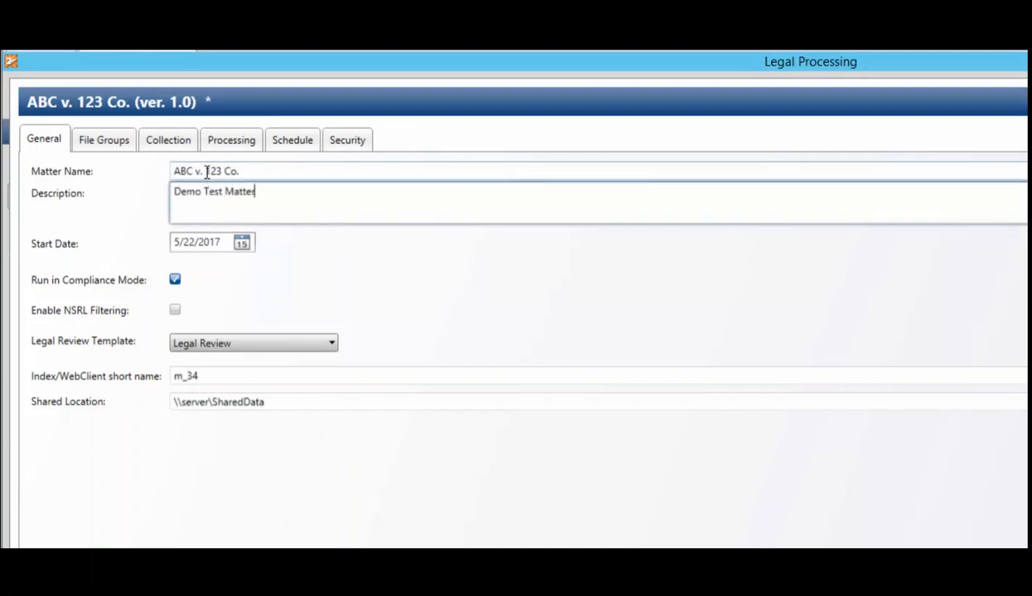
key(Tab)
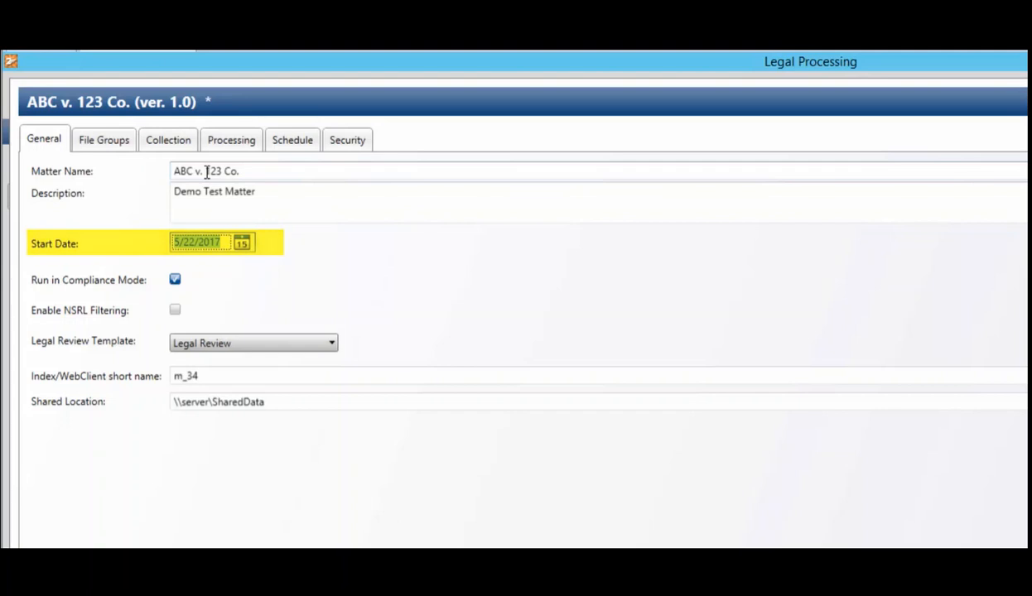
Keep the matter's default start date and choose Legal Review as its legal review template.
key(Tab)
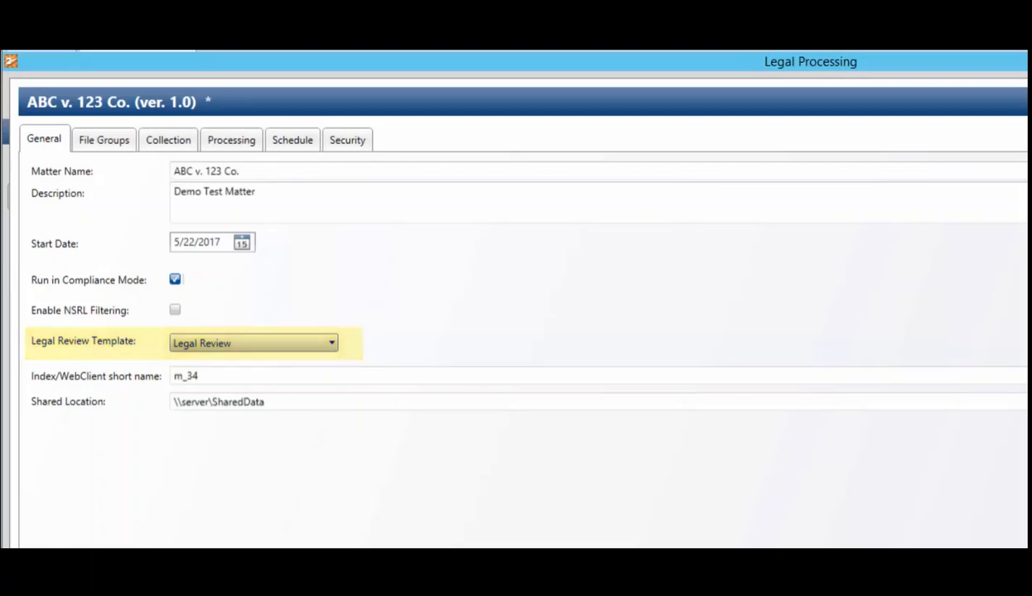
click(330, 345)
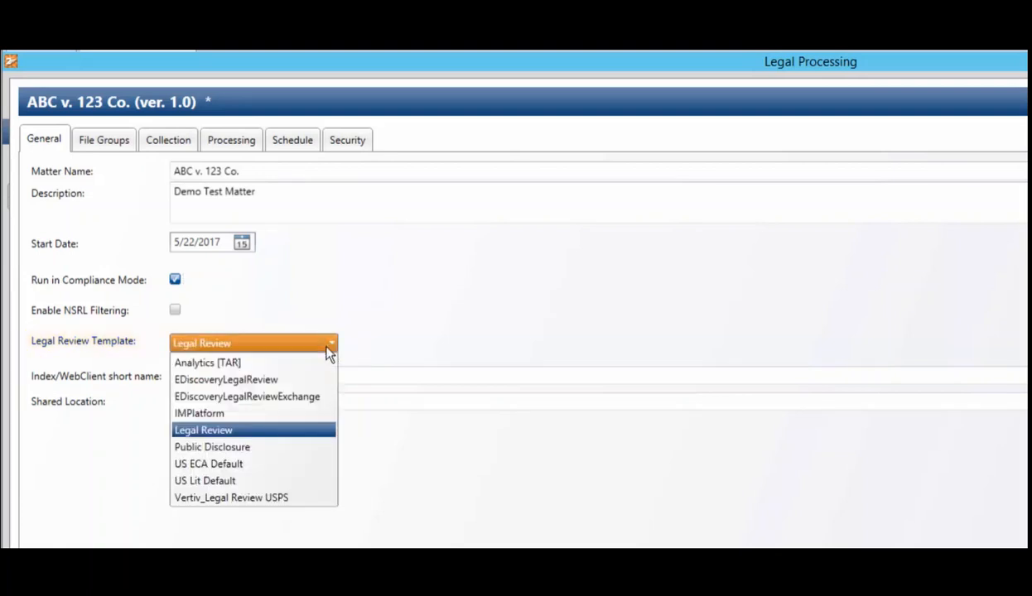
click(227, 431)
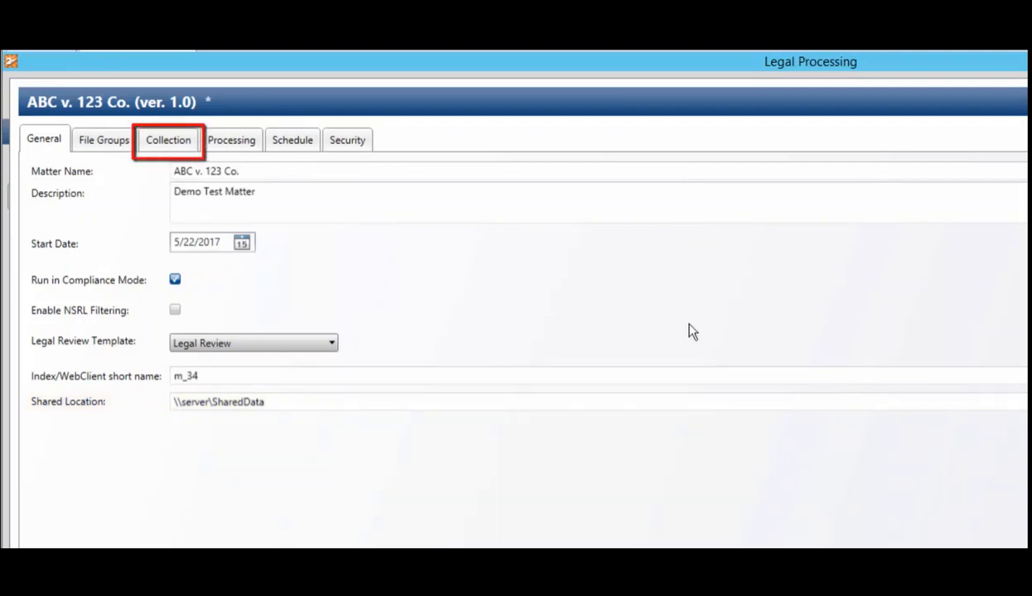
Add a custodian to the matter's collection by entering the custodian's full name, without default sources.
click(169, 142)
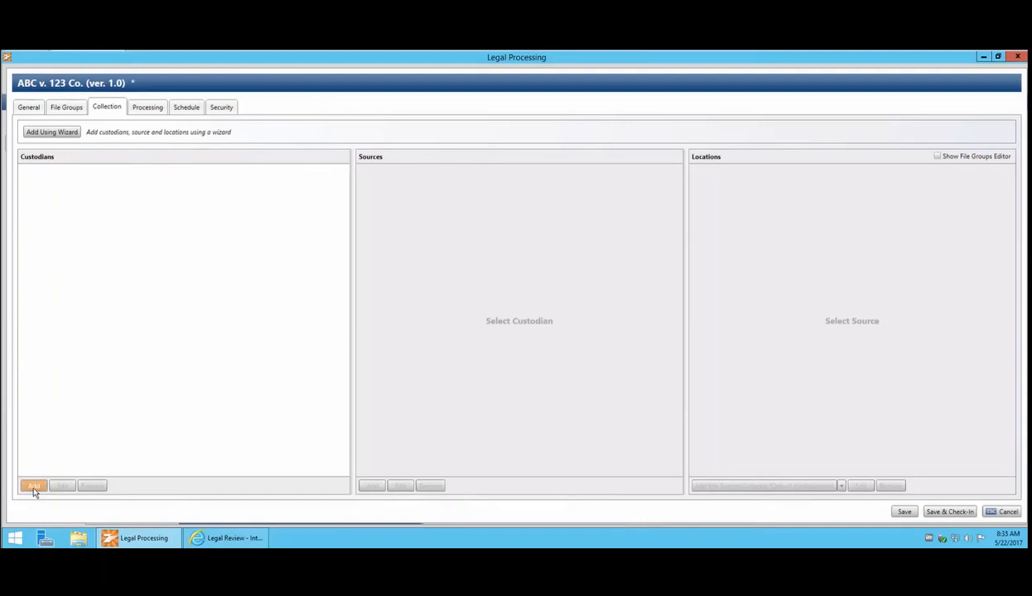
click(33, 486)
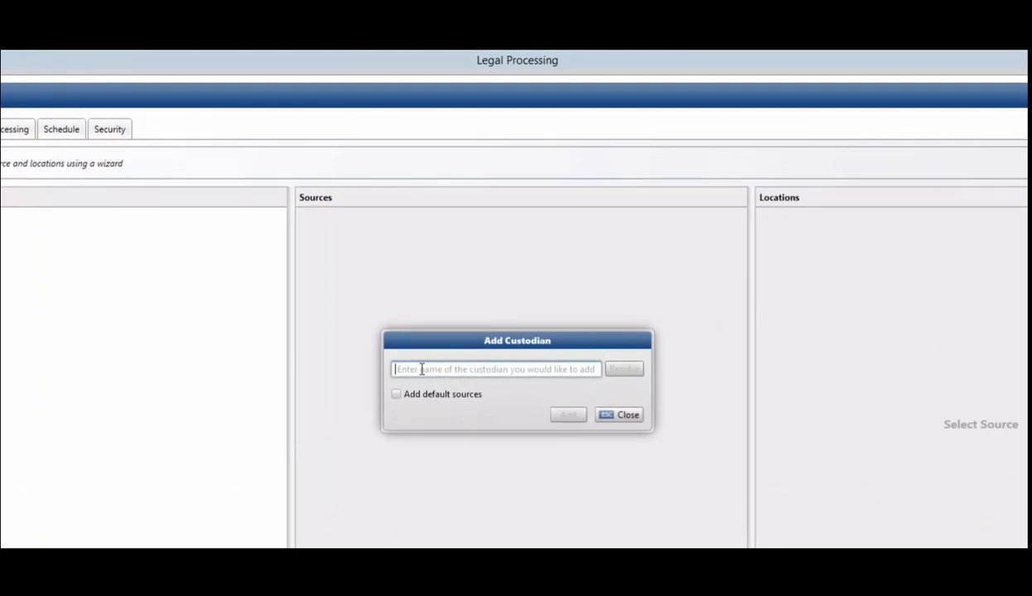
text(Betty Brad)
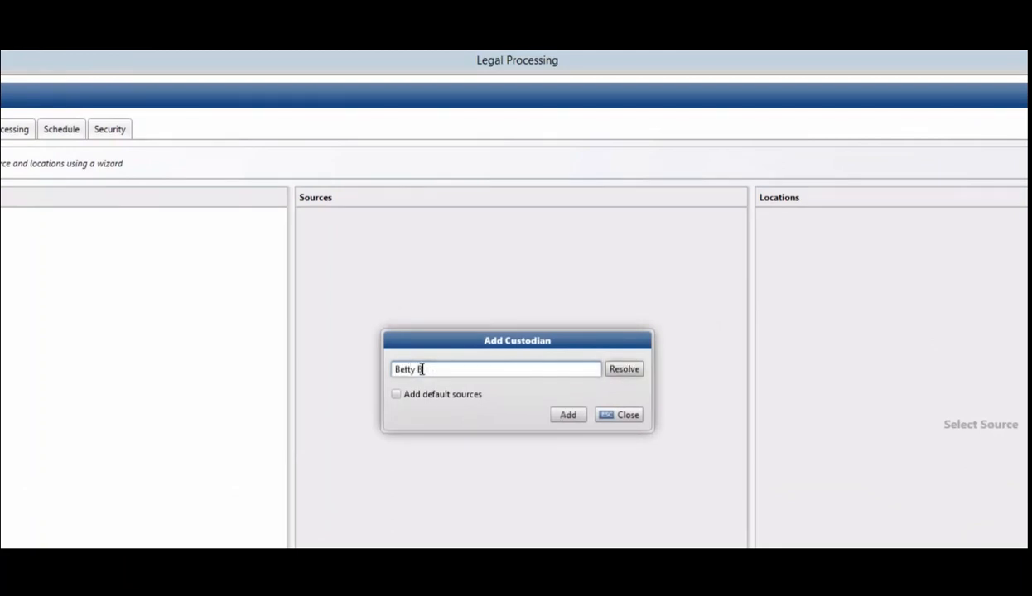
text(ley)
click(613, 337)
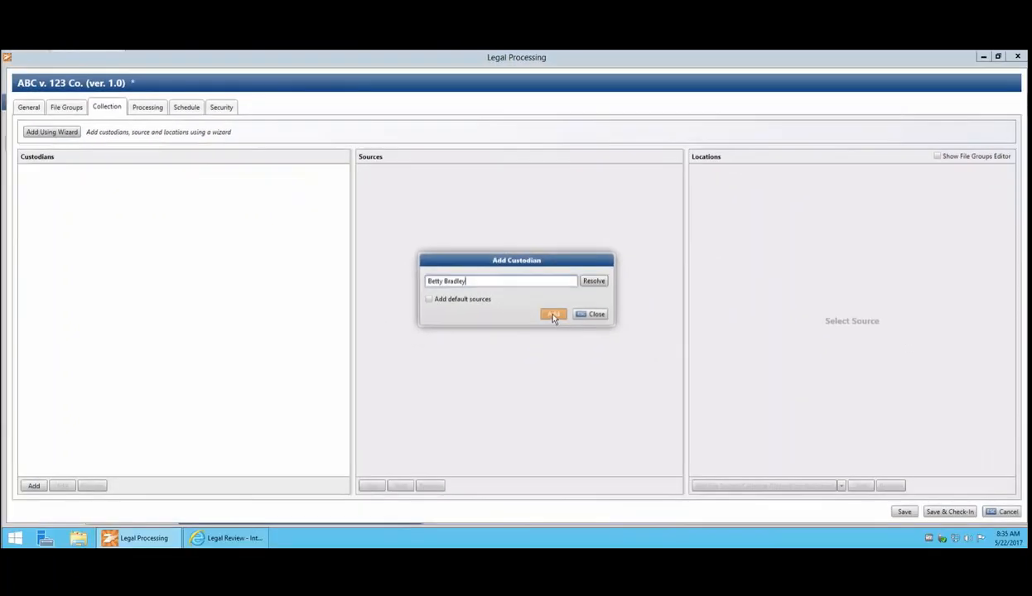
click(563, 377)
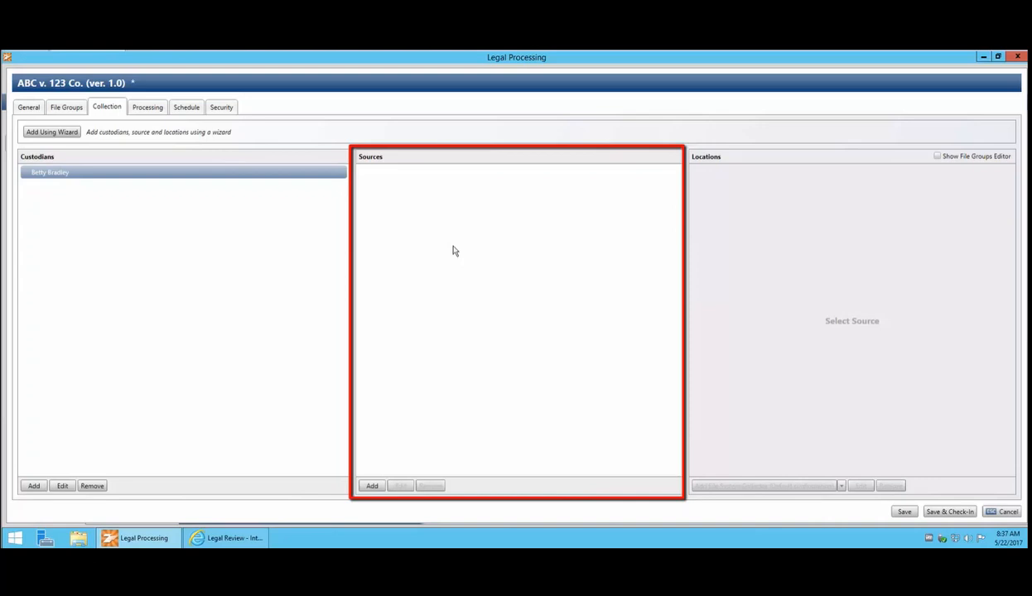
Add a source named "File Share Documents" to the custodian.
click(372, 486)
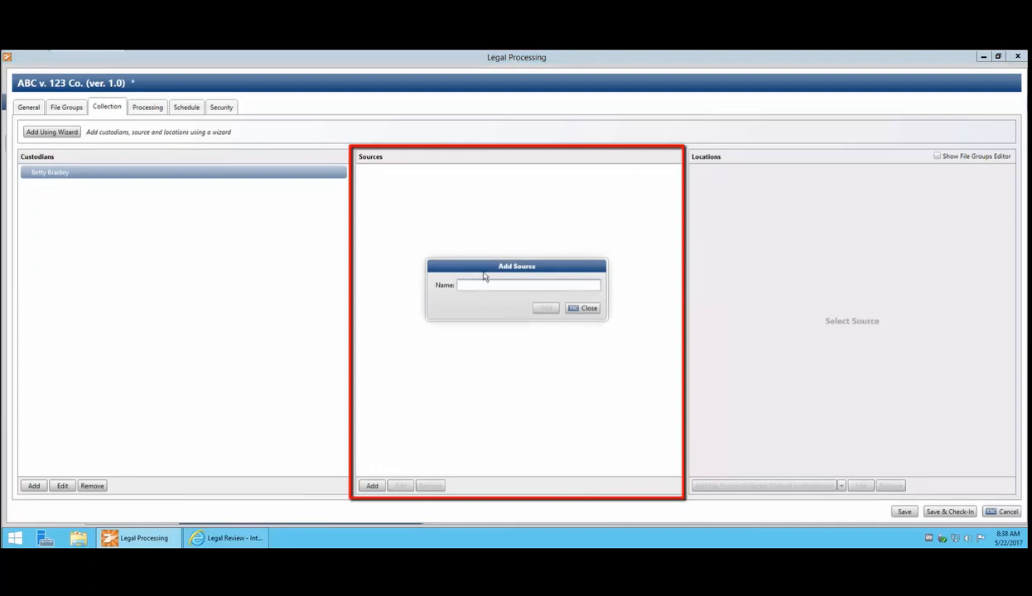
text(File Share)
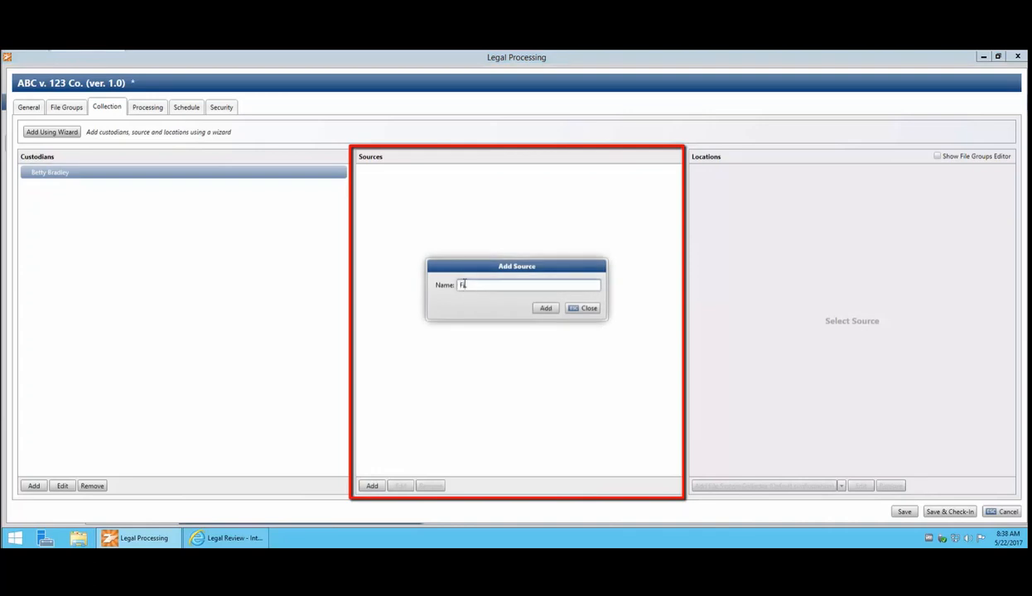
text( Documents)
click(542, 308)
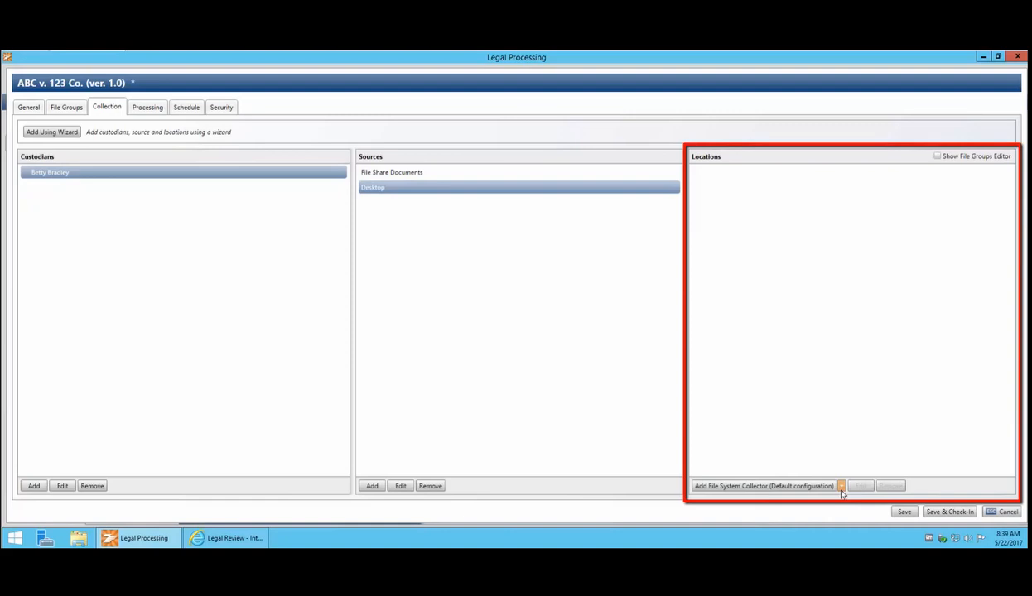
Start a default-configuration File System Collector for the Desktop source, using the custodian's folder under \\SERVER\T$\Demo Data as folder path.
click(841, 490)
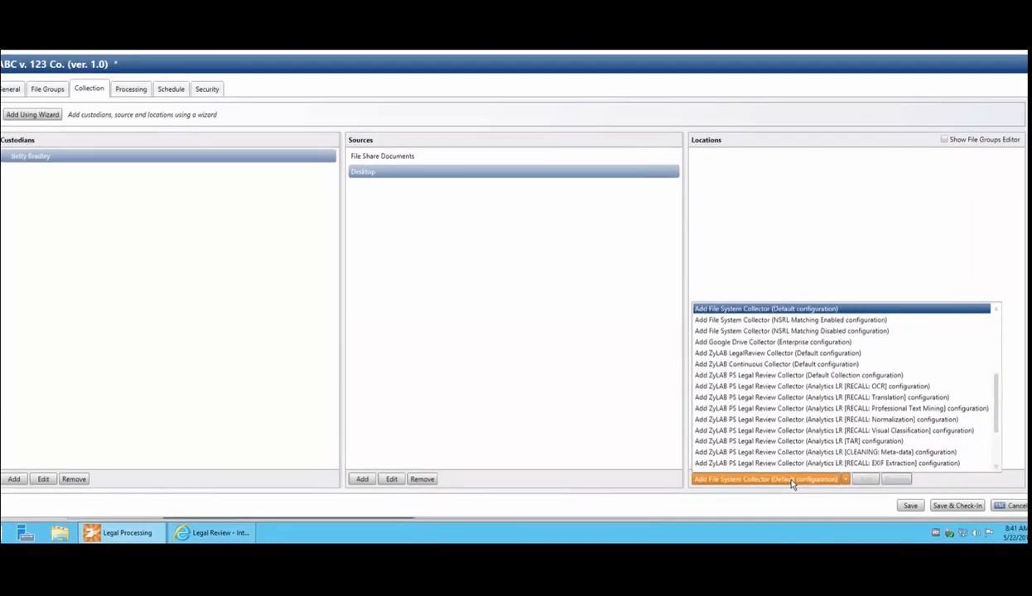
click(815, 424)
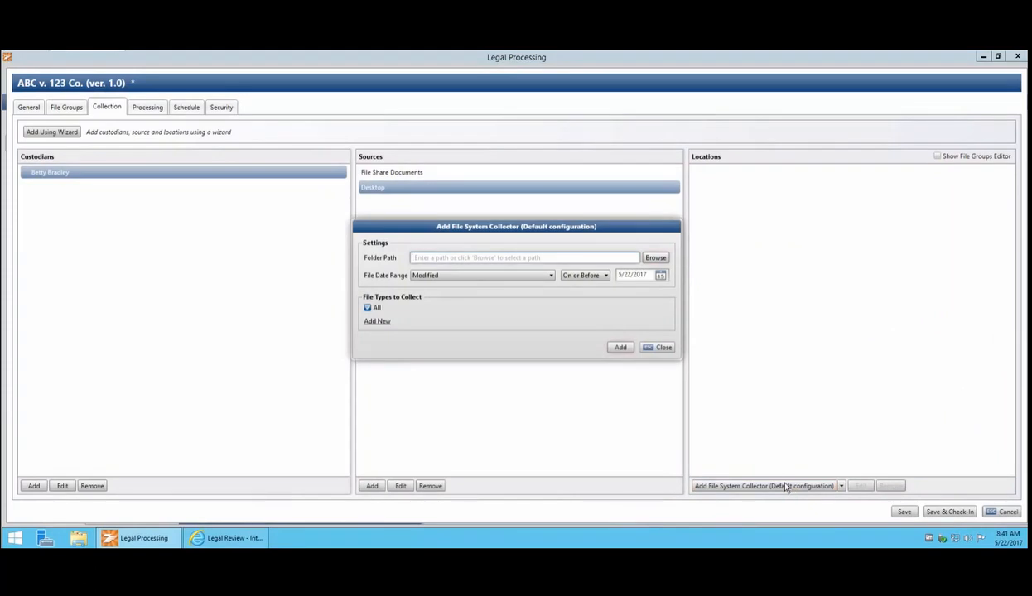
click(655, 259)
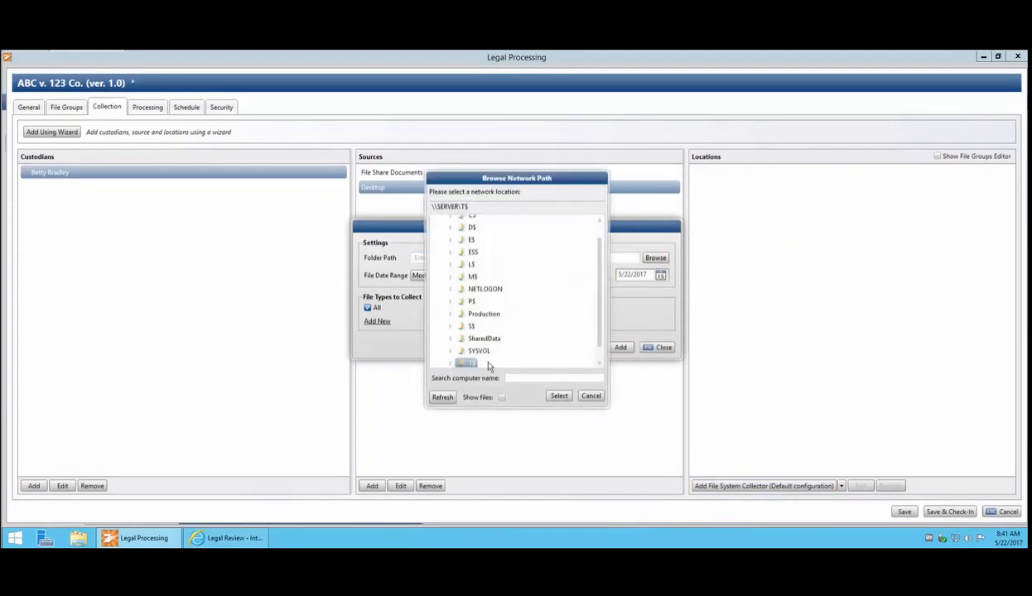
scroll(600, 329, down, 1)
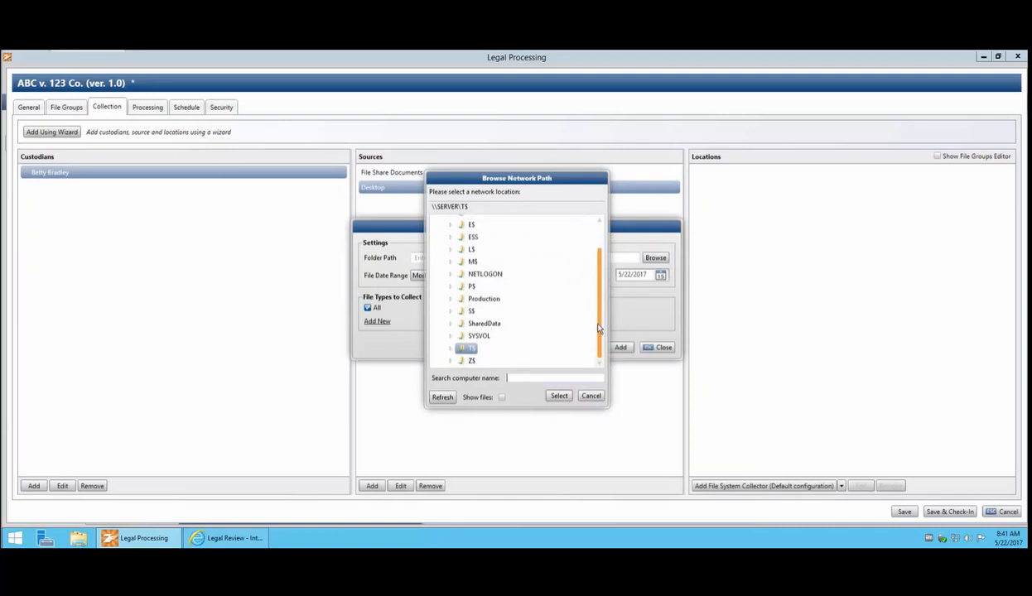
click(451, 349)
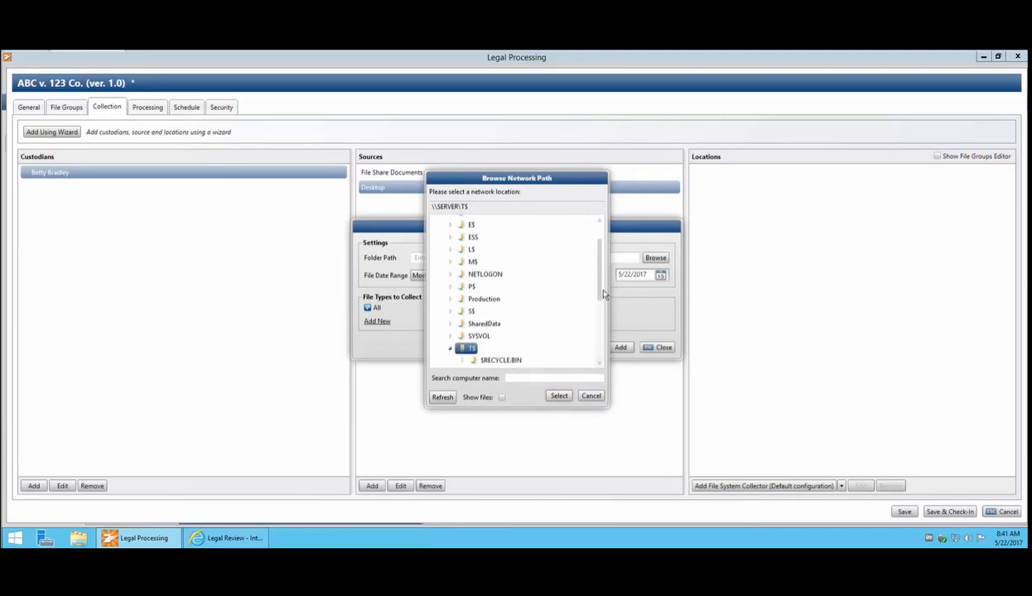
drag(598, 290, 599, 345)
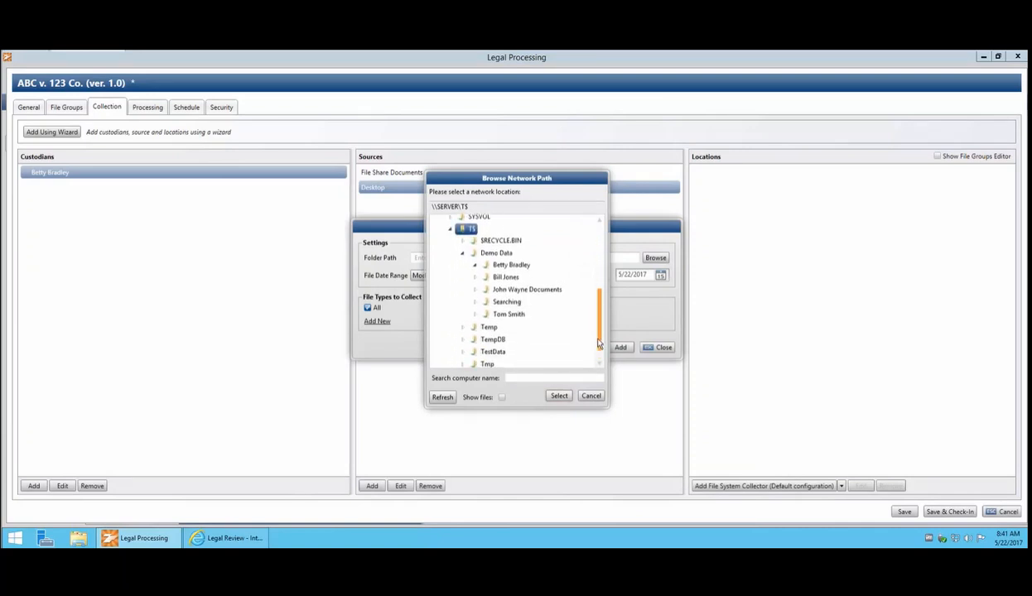
click(512, 266)
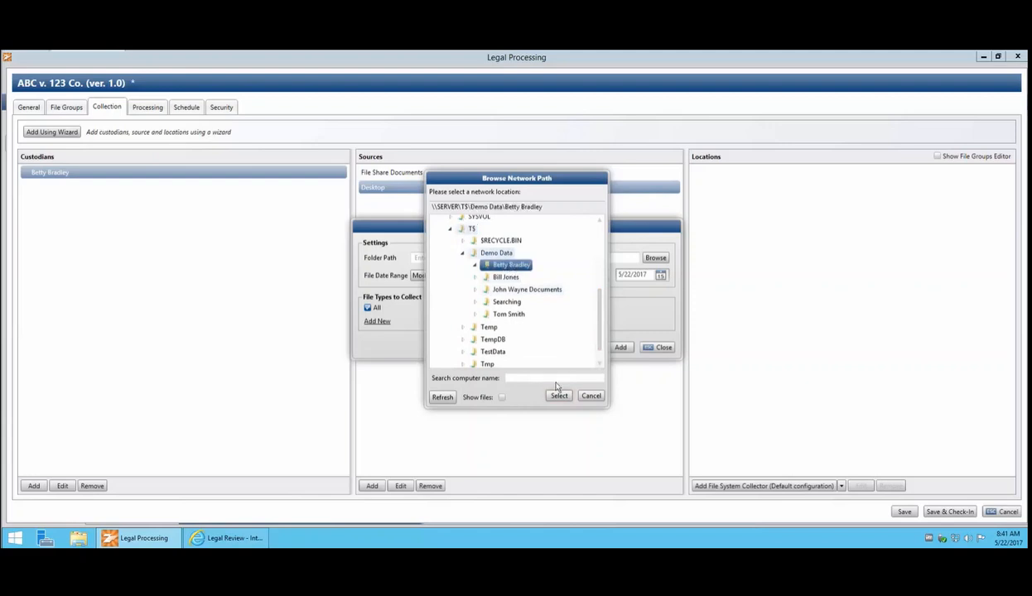
click(560, 397)
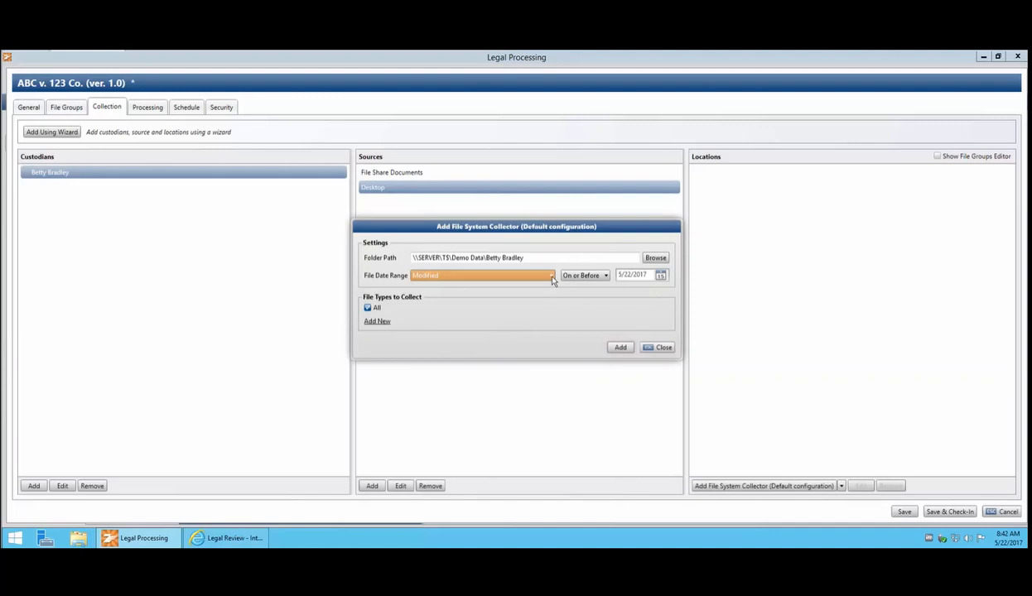
Check the file date range options and add the location with Modified, On or Before 5/22/2017 and all file types.
click(552, 277)
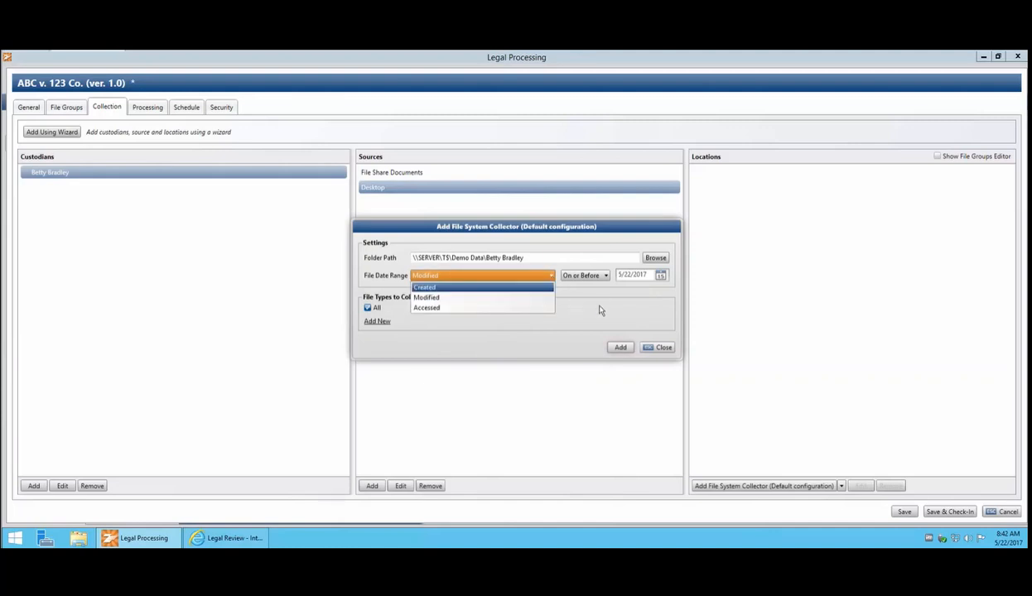
click(594, 276)
click(597, 278)
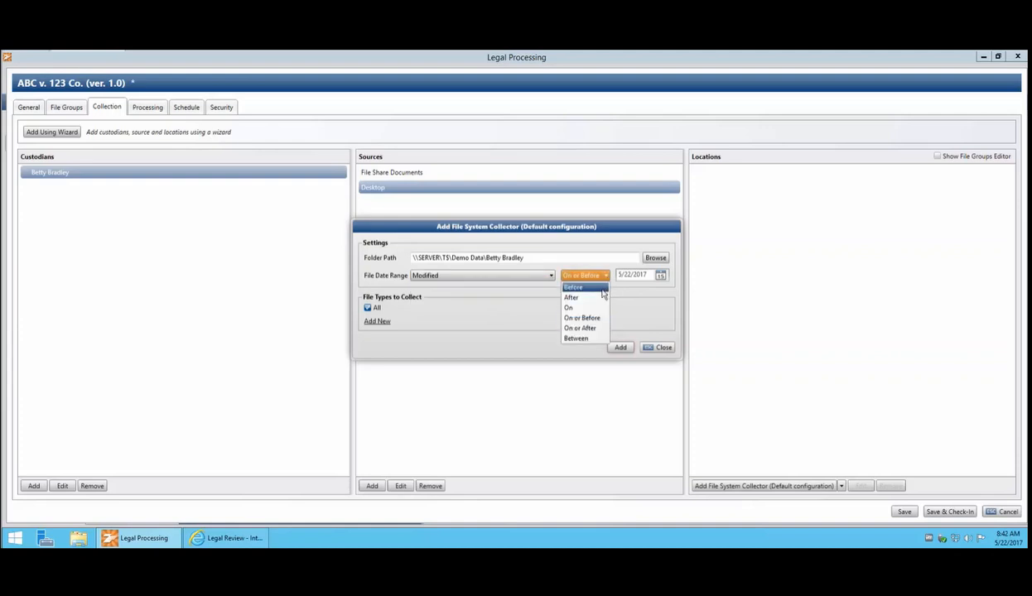
click(523, 345)
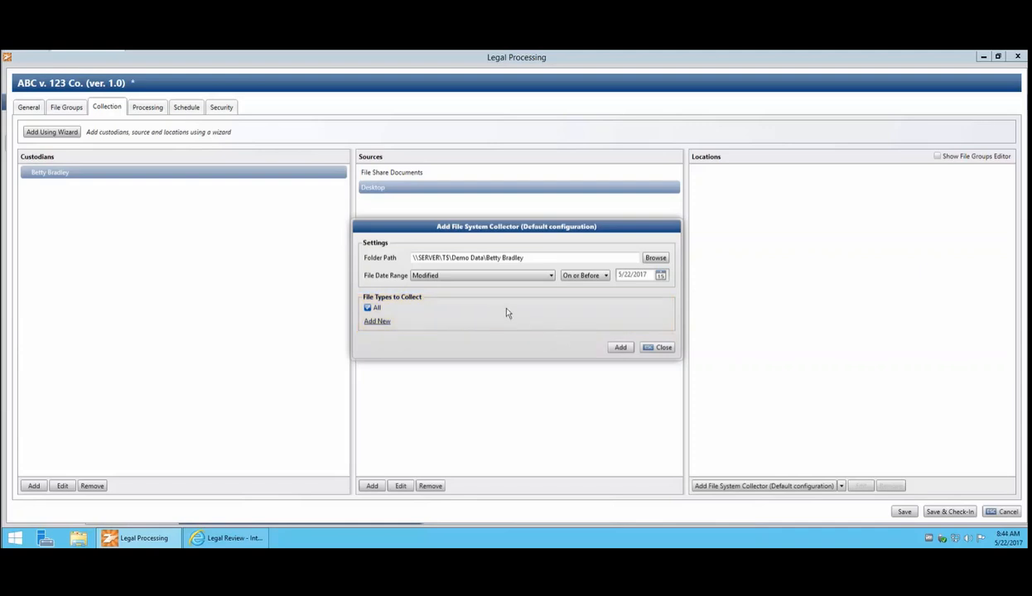
click(621, 348)
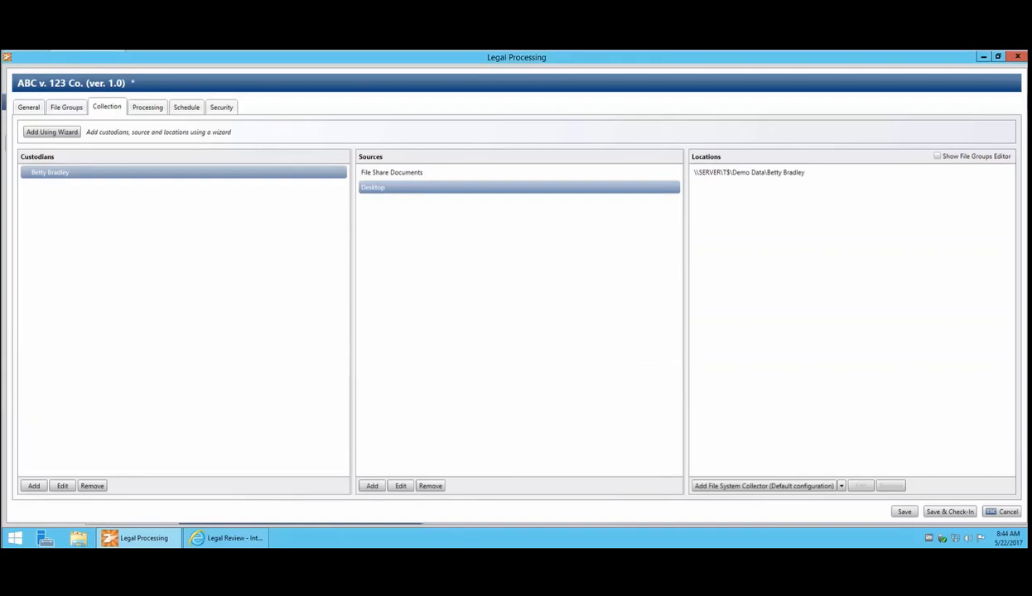
Add a second custodian to the collection by entering that custodian's full name.
click(34, 486)
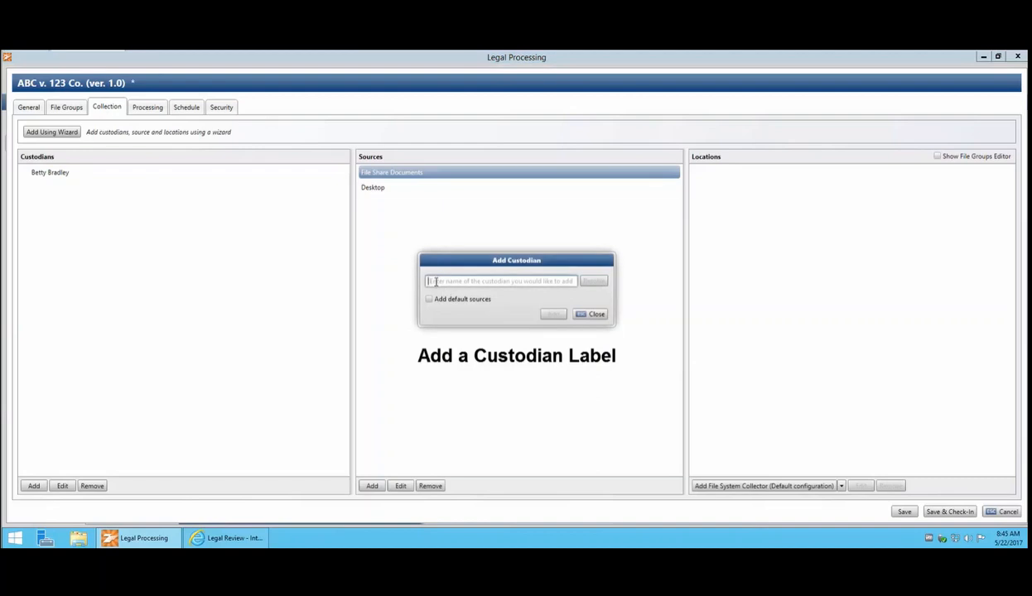
click(436, 281)
text(Tom Smith)
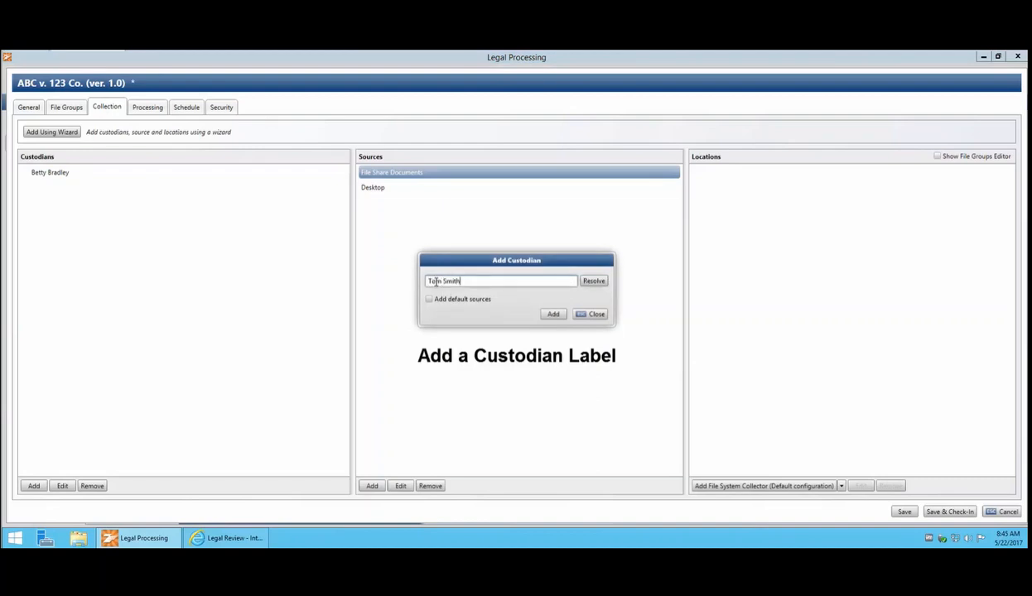
click(553, 314)
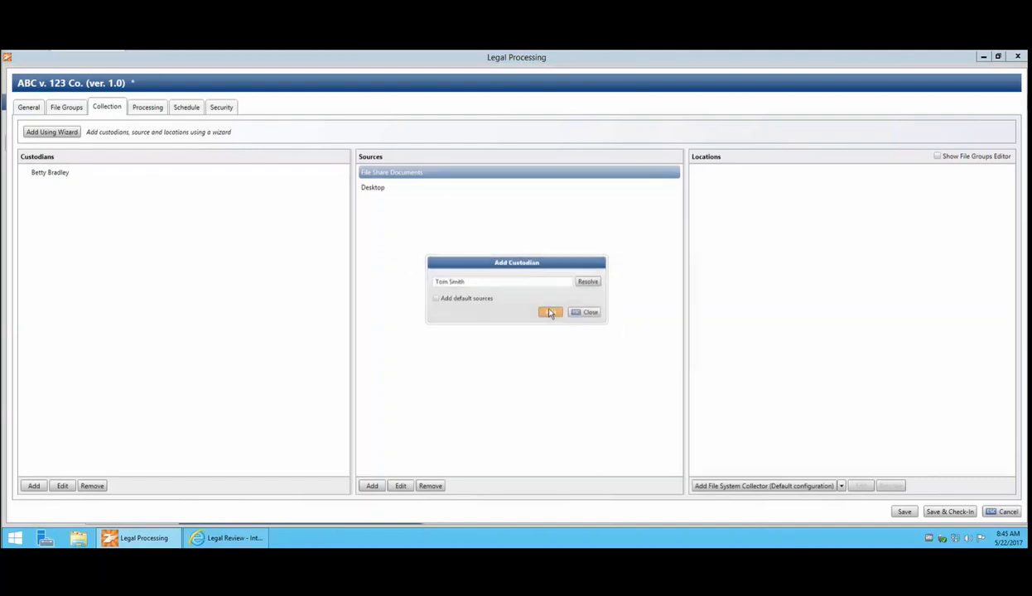
Add a source named "Emails" to the second custodian.
click(372, 485)
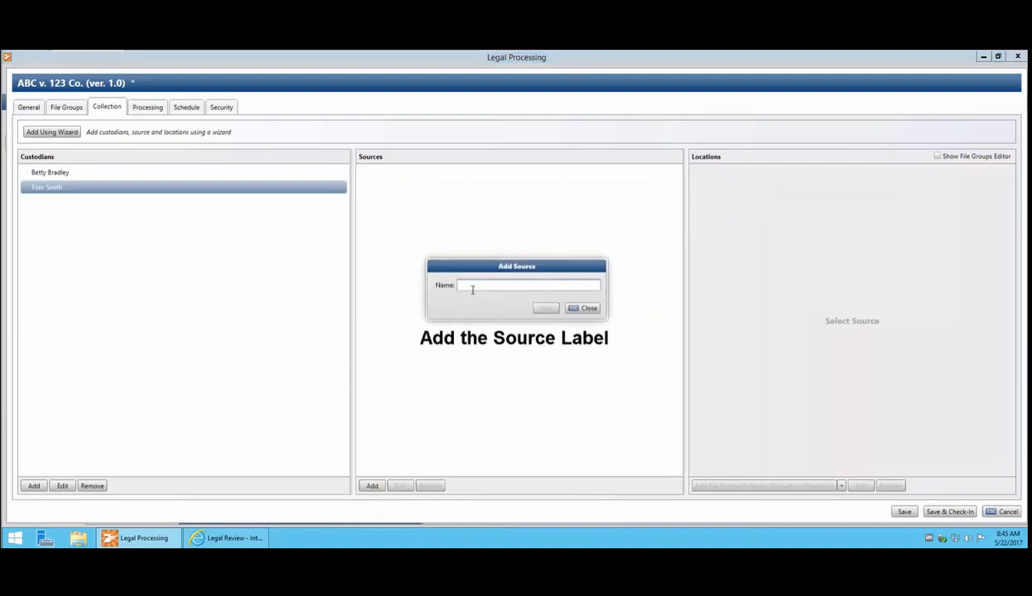
text(Emails)
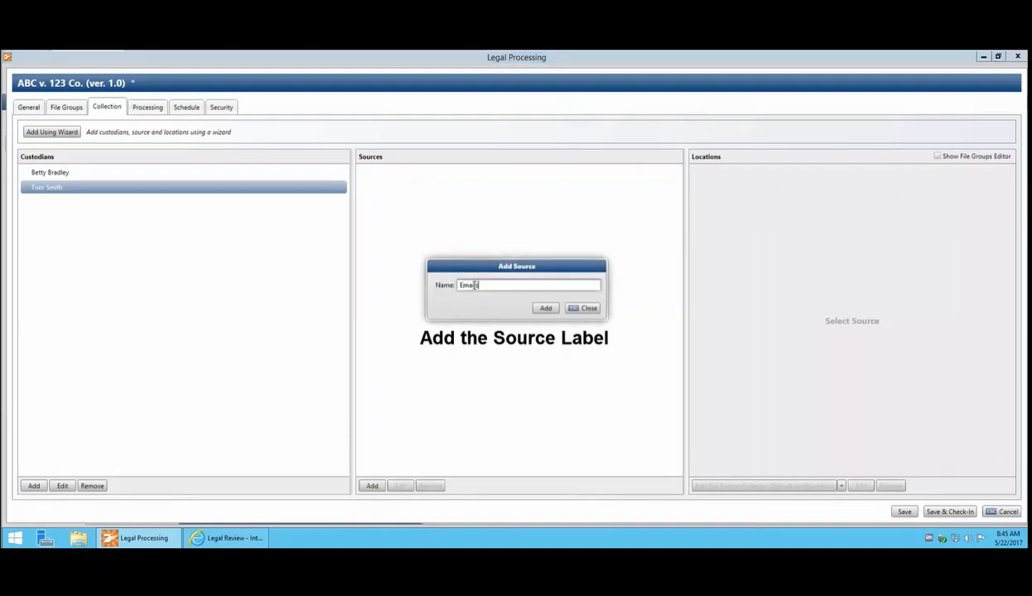
click(544, 308)
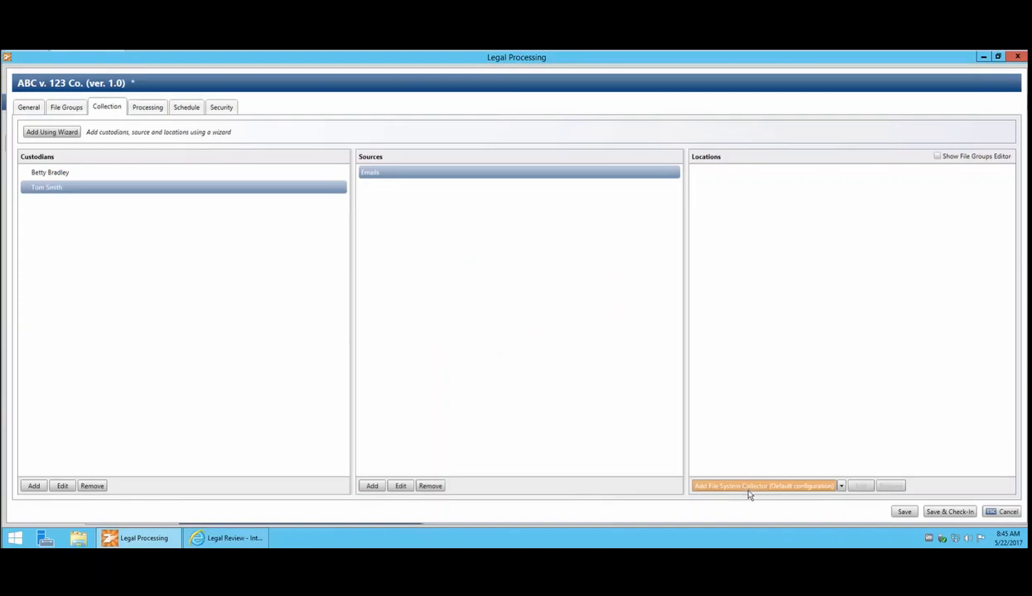
Add the second custodian's folder under C:\Users\zyservices\Desktop\Demo Data as the Emails source's location, with Modified, On or Before 5/22/2017 and all file types.
text(C:\Users\zyservices\Desktop\Demo Data\Tom Smith)
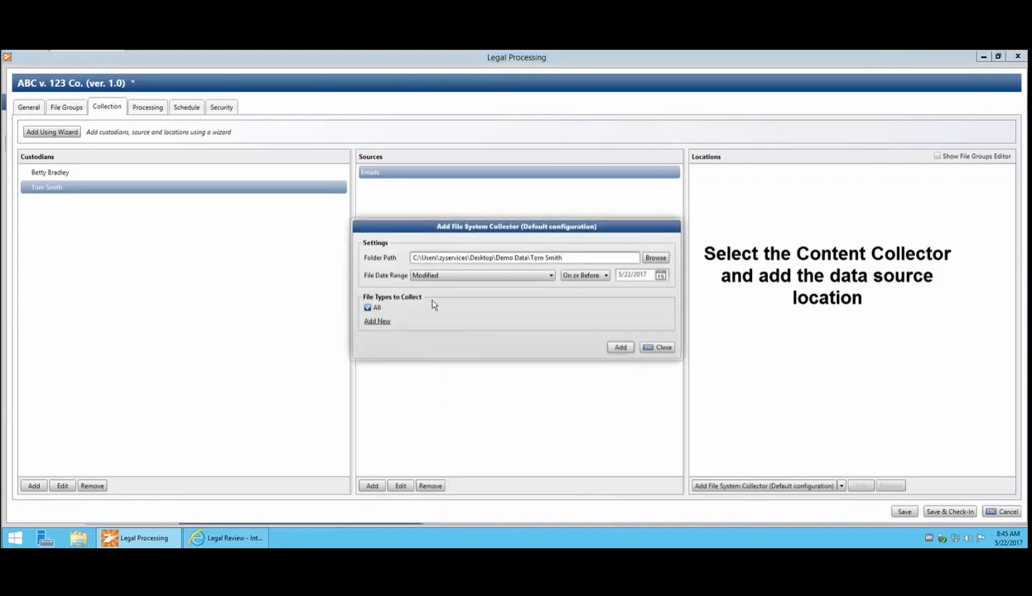
click(620, 347)
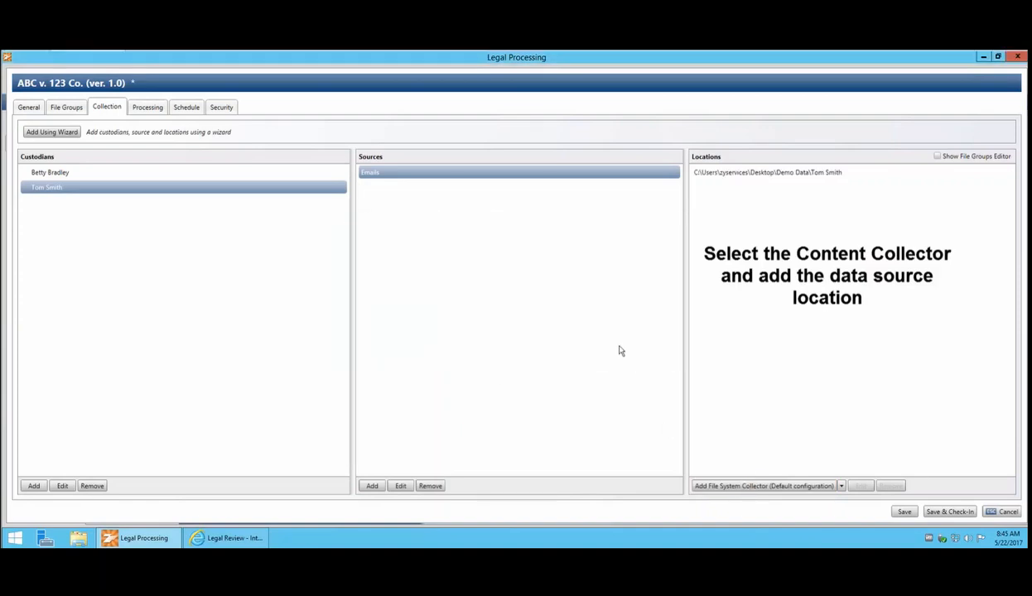
Add a third custodian to the collection by entering that custodian's full name.
click(34, 486)
text(Bi)
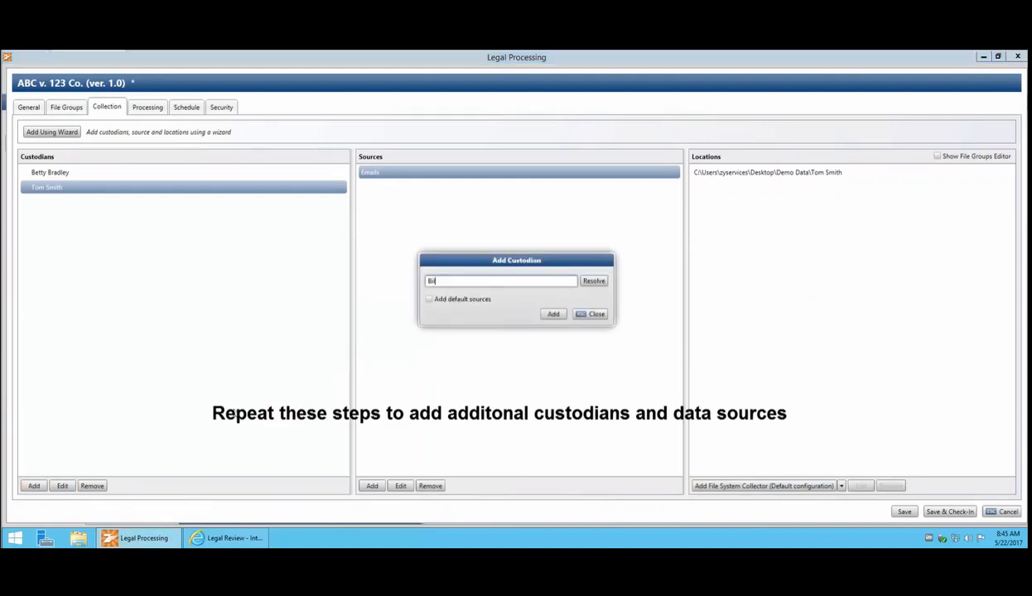
text(ll Jones)
click(553, 316)
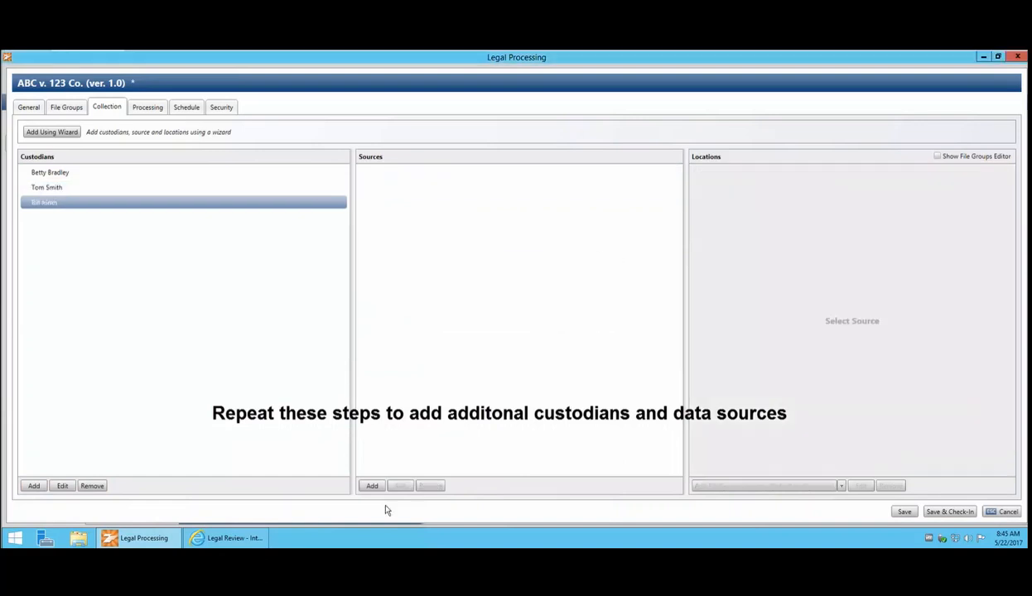
Add a source named "File Share Documents" to the third custodian.
click(372, 487)
text(Fi)
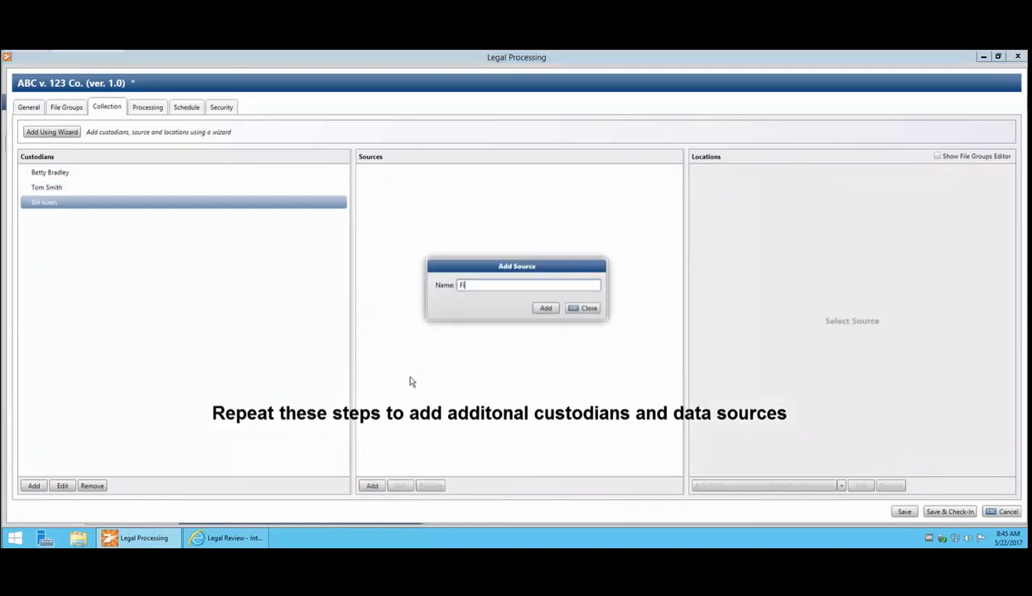
text(le Share Documents)
click(544, 308)
Add a default-configuration File System Collector location for File Share Documents with folder path C:\Users\zyservices\Desktop\Demo Data\Searching and all file types.
click(760, 487)
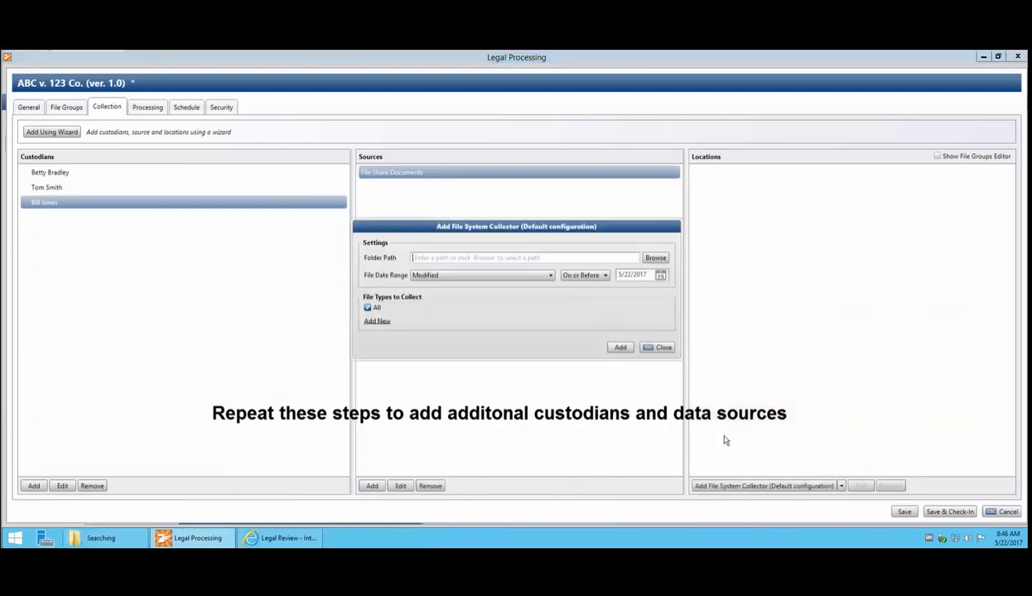
click(439, 259)
text(C:\Users\rservices\Desktop\Demo Data\Searching)
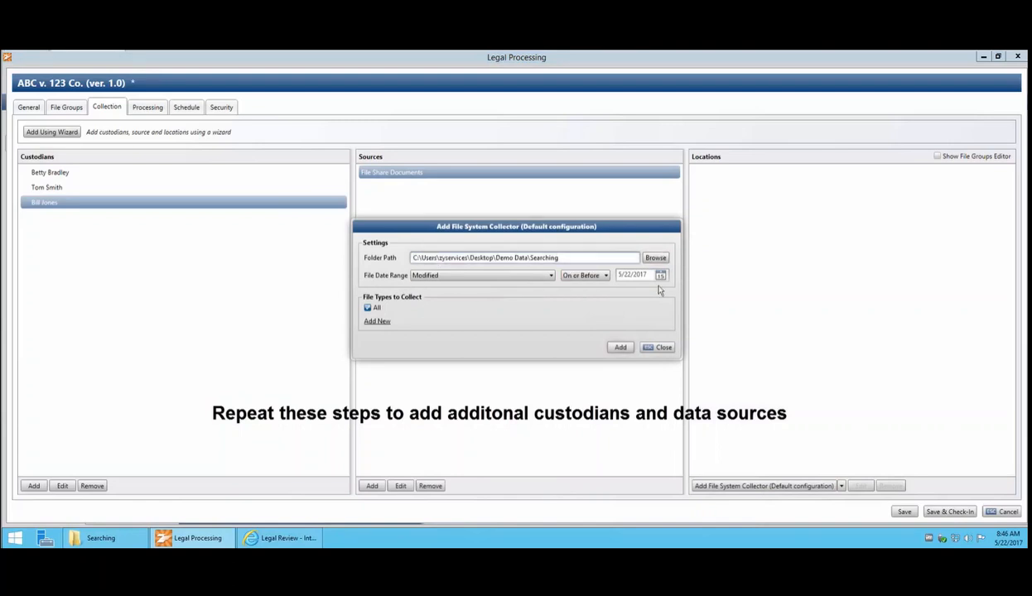
click(622, 348)
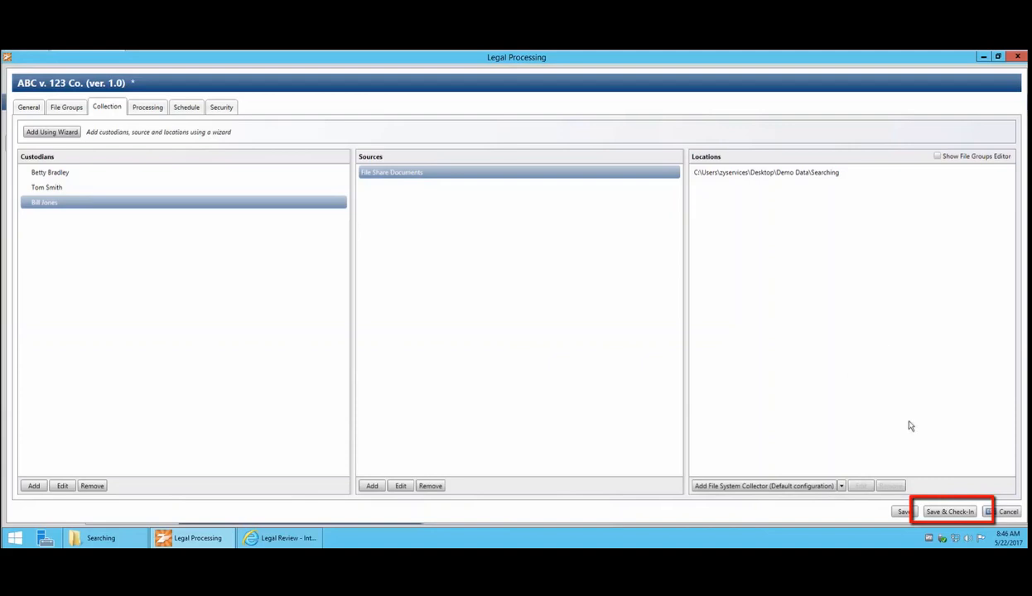
Save and check in the matter, and view its collection job and actions.
click(961, 512)
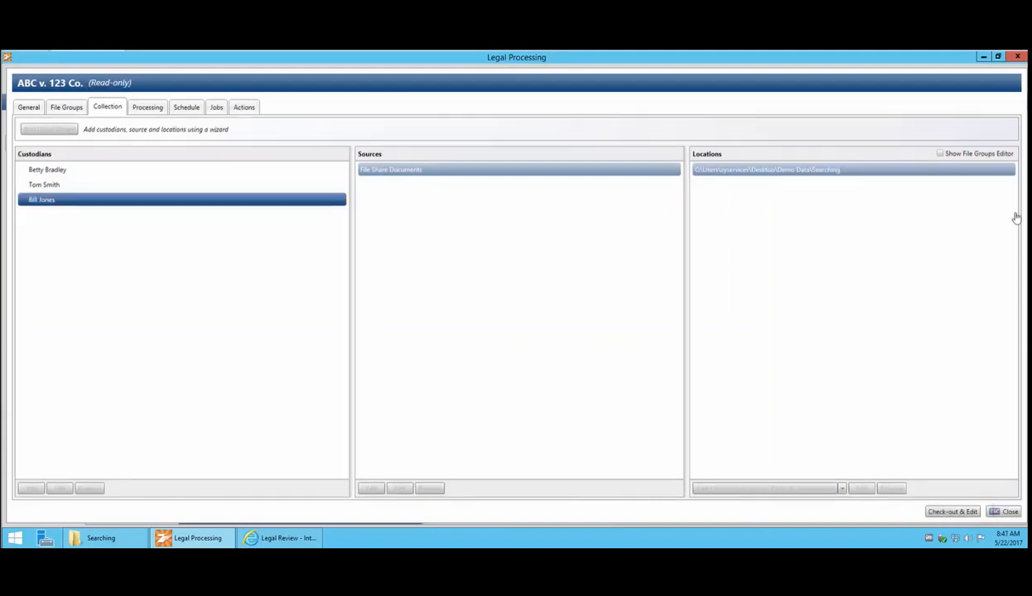
click(214, 108)
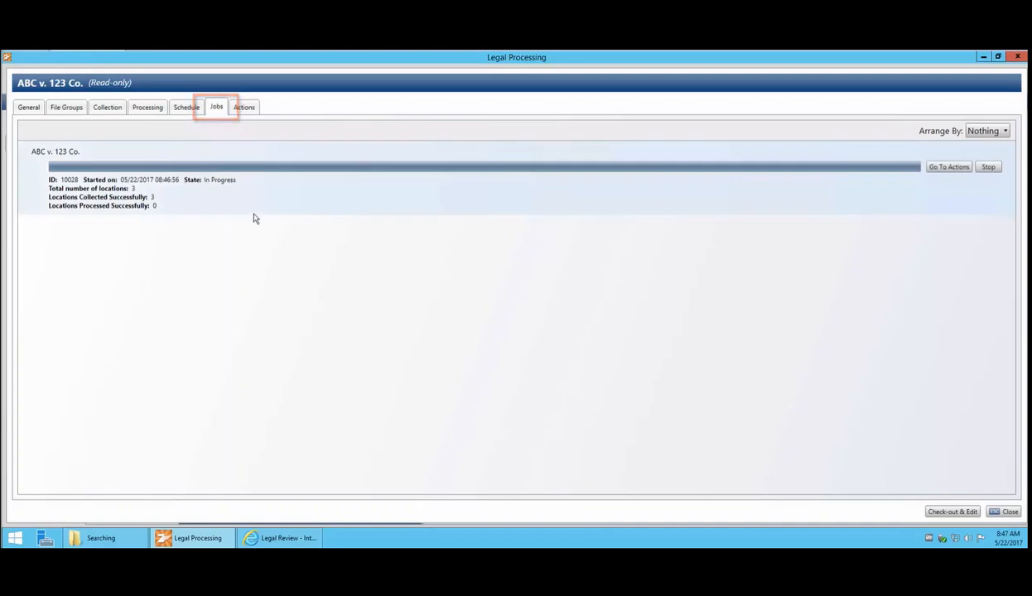
click(244, 109)
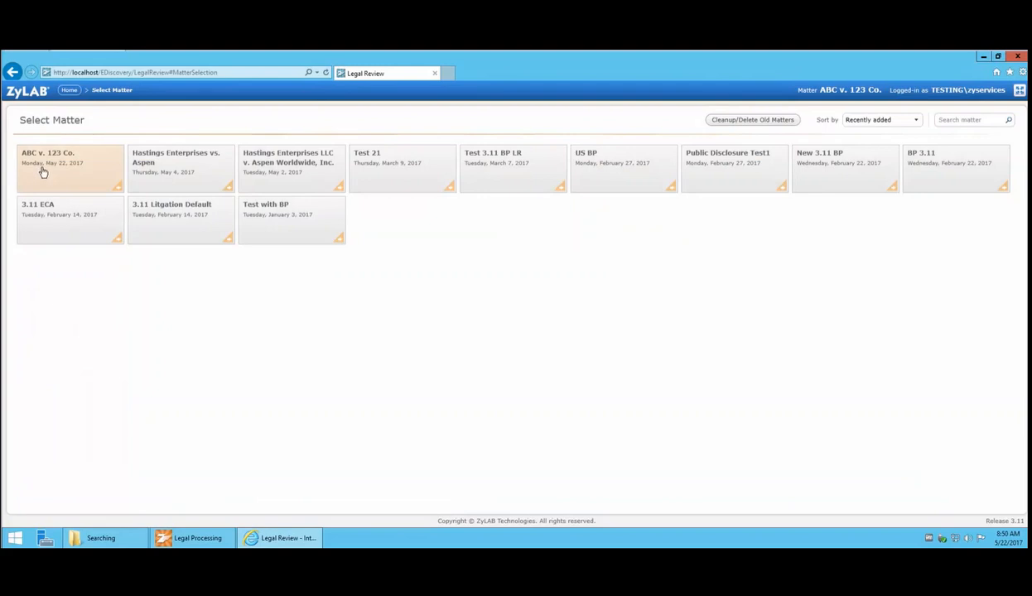
Switch to Legal Review in the browser, select the matter "ABC v. 123 Co." and open its All Documents overview.
click(47, 170)
click(504, 286)
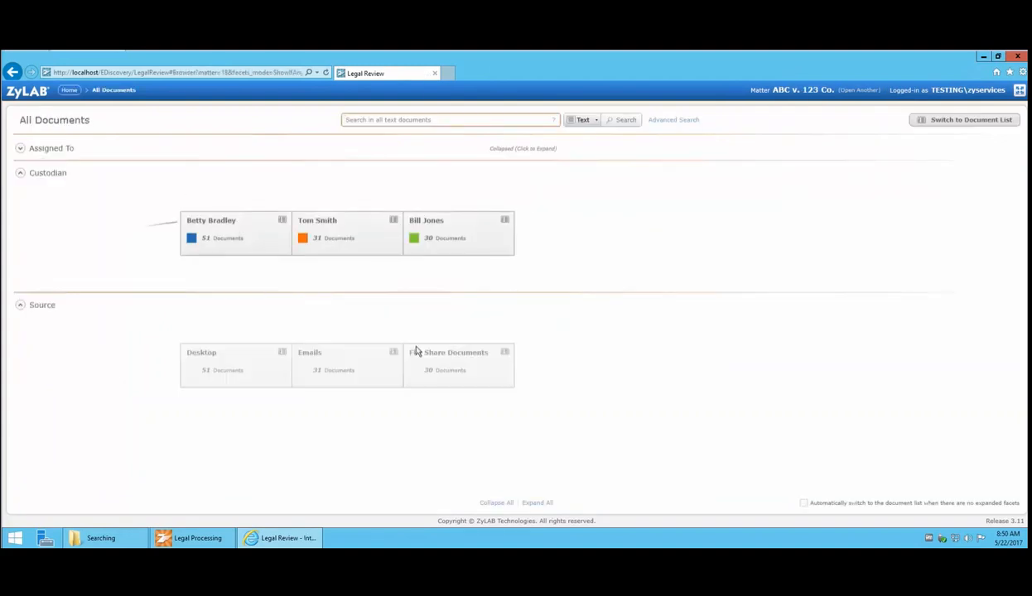